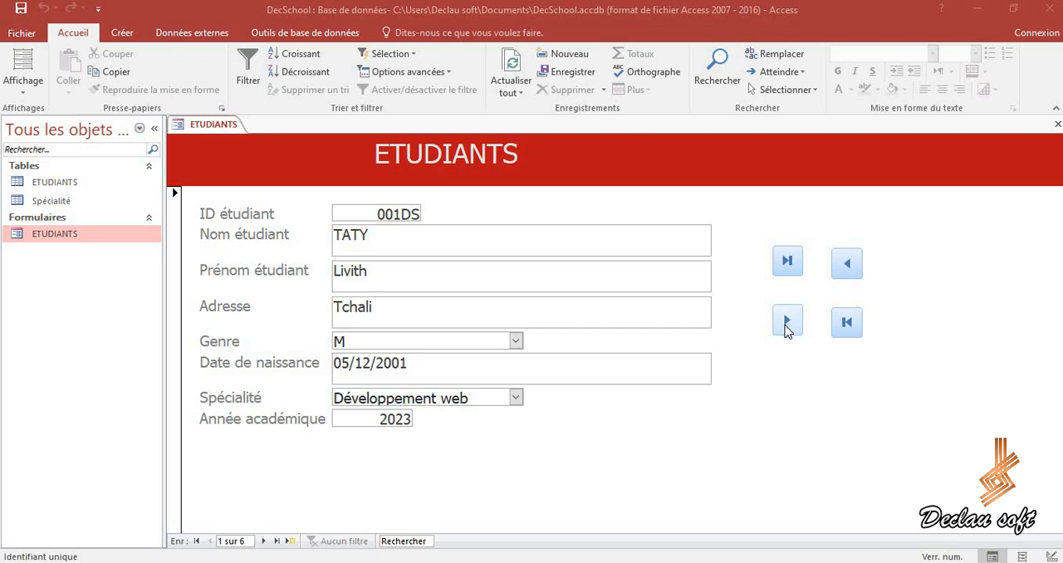
Step: Test the form's navigation buttons by moving to the next, previous, first and last student records
click(786, 325)
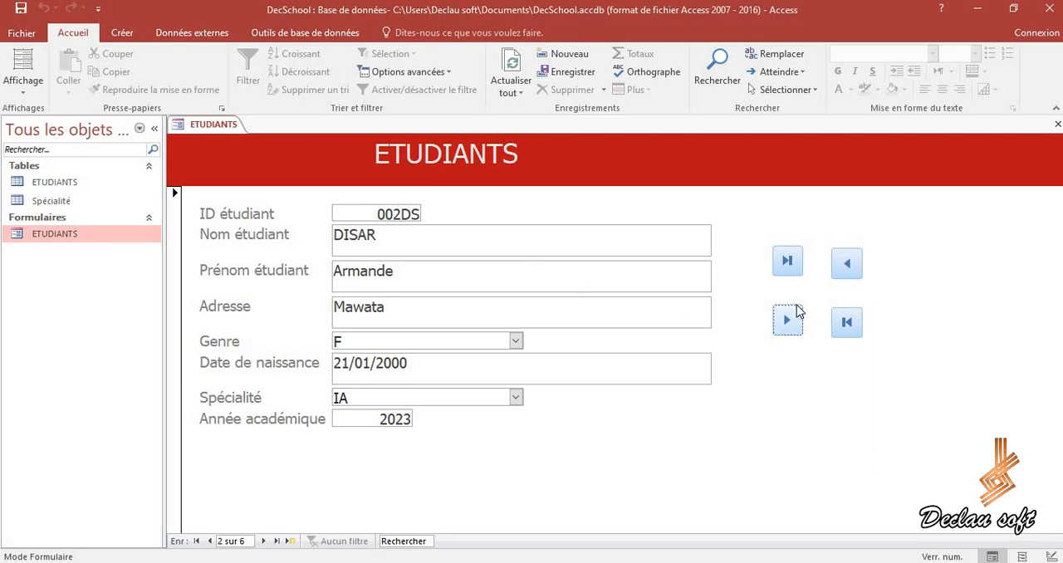
click(848, 264)
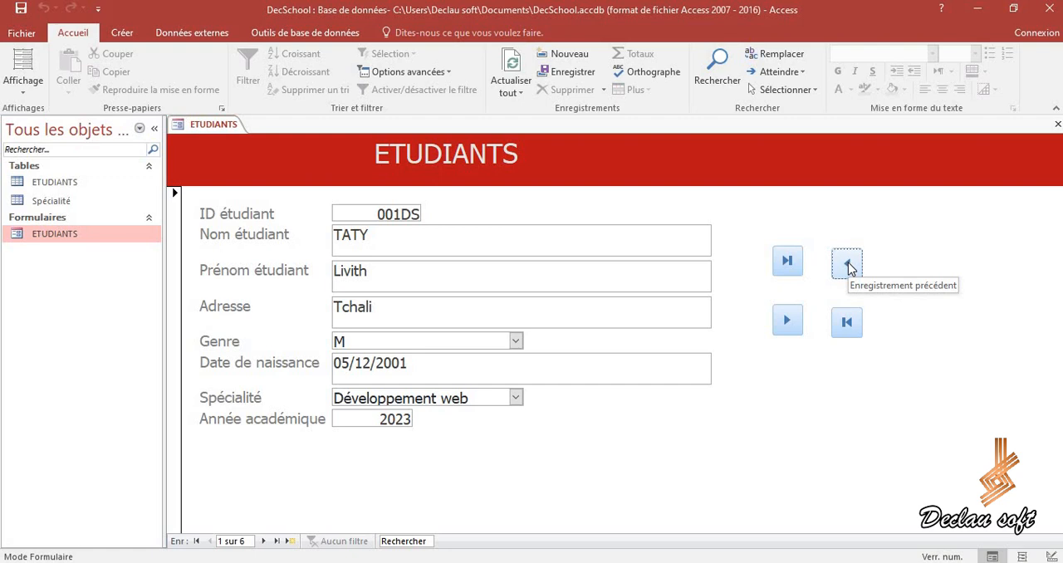
click(847, 322)
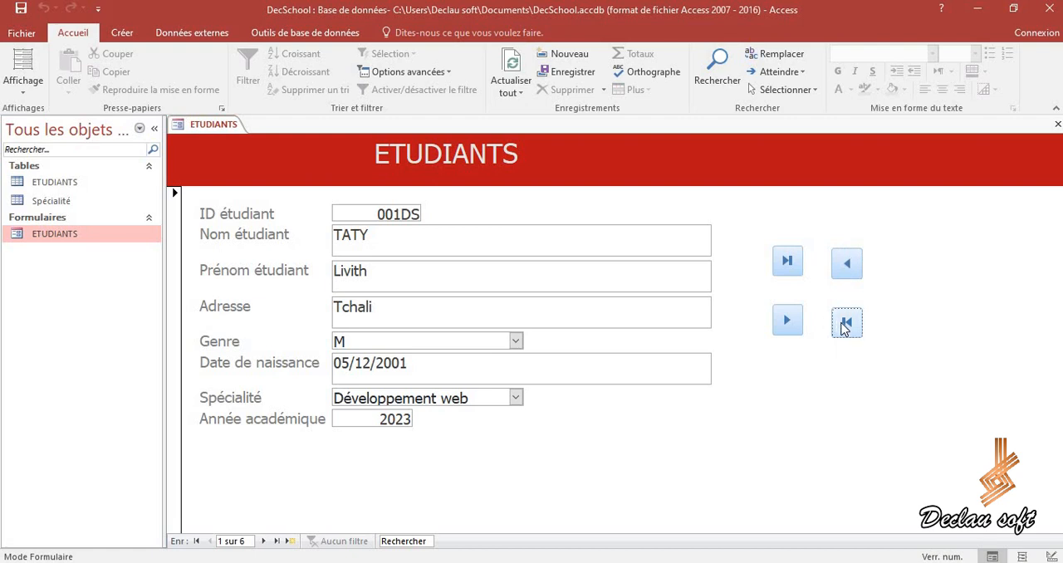
click(782, 267)
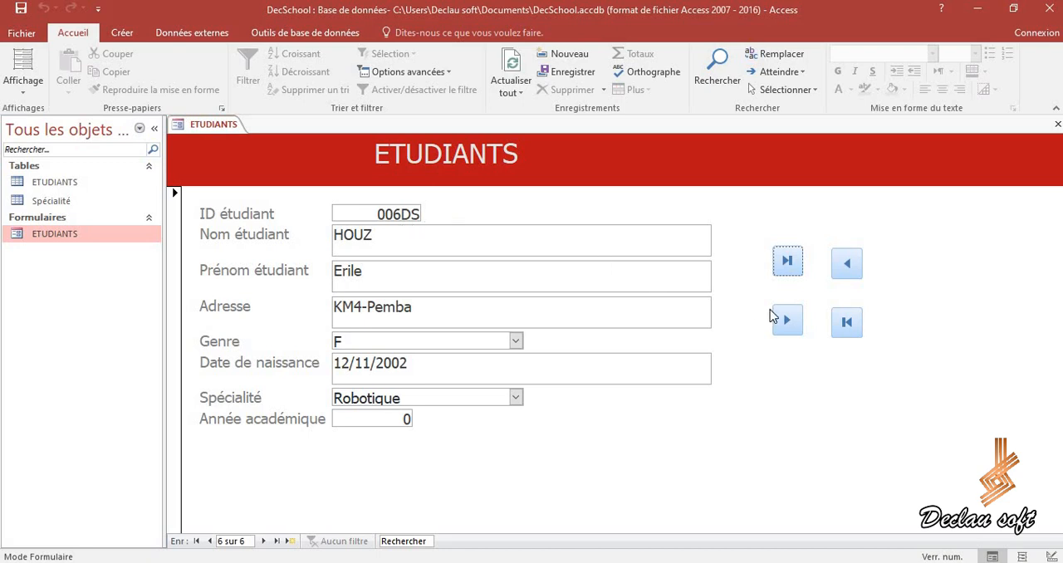
click(850, 325)
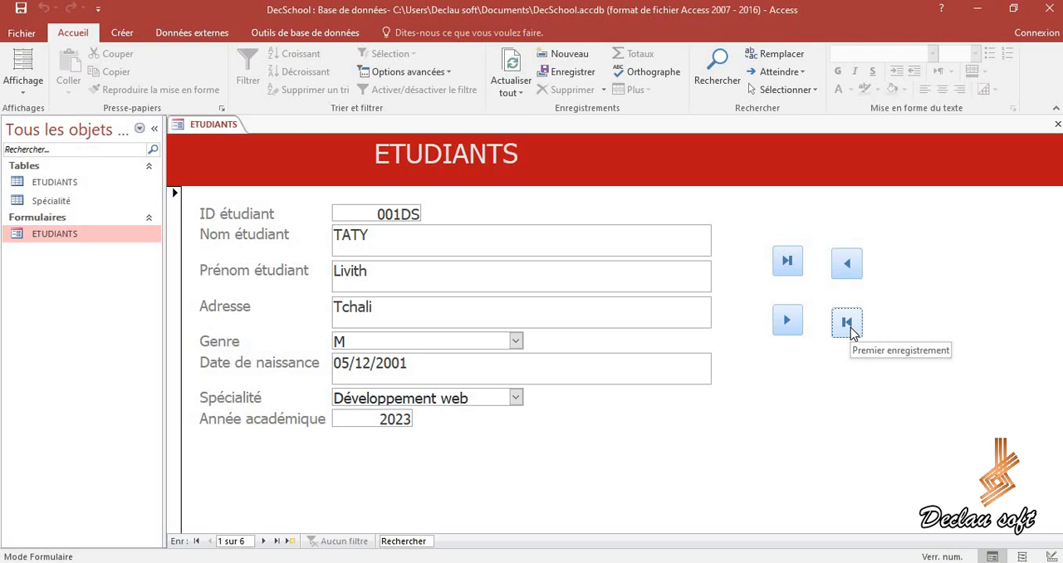
click(796, 274)
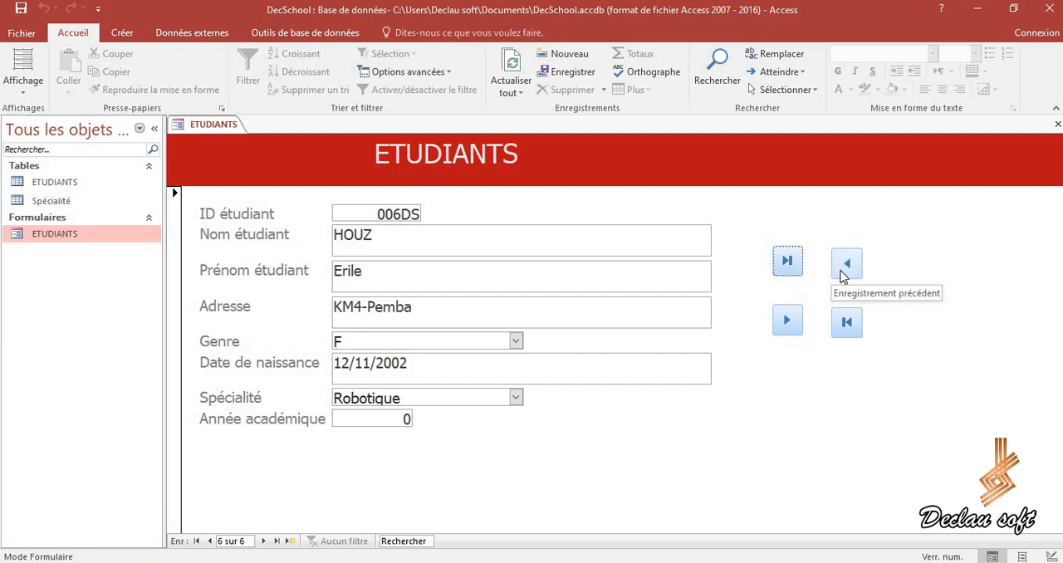
Step: Start a new record after the last one and enter the student's last name and first name
click(787, 322)
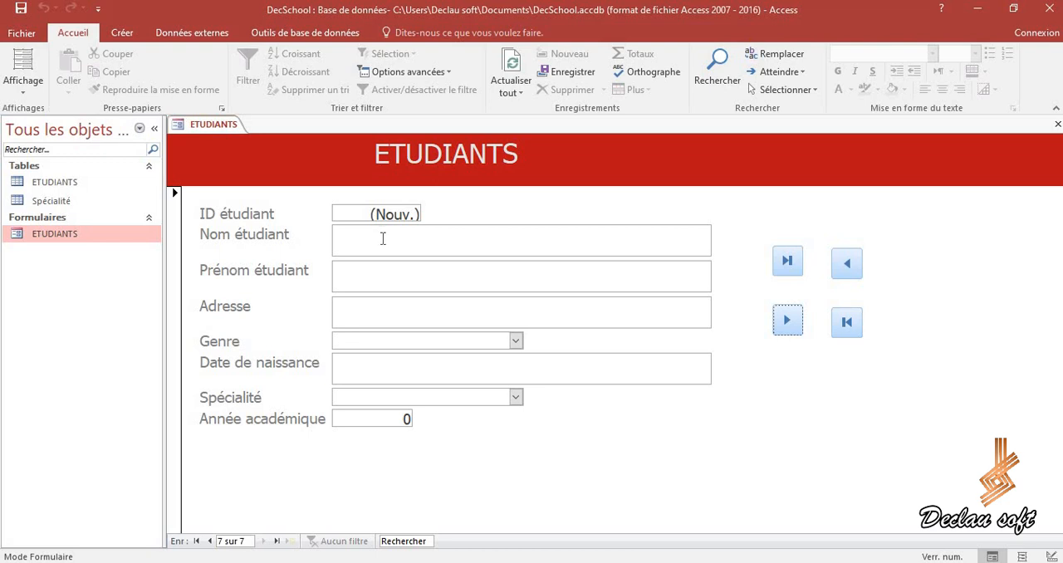
click(383, 239)
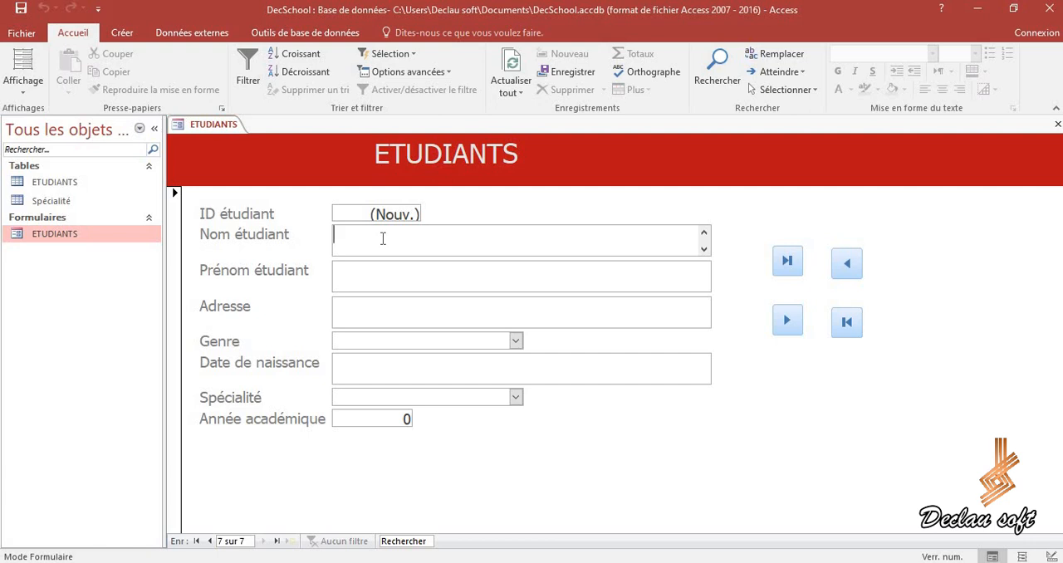
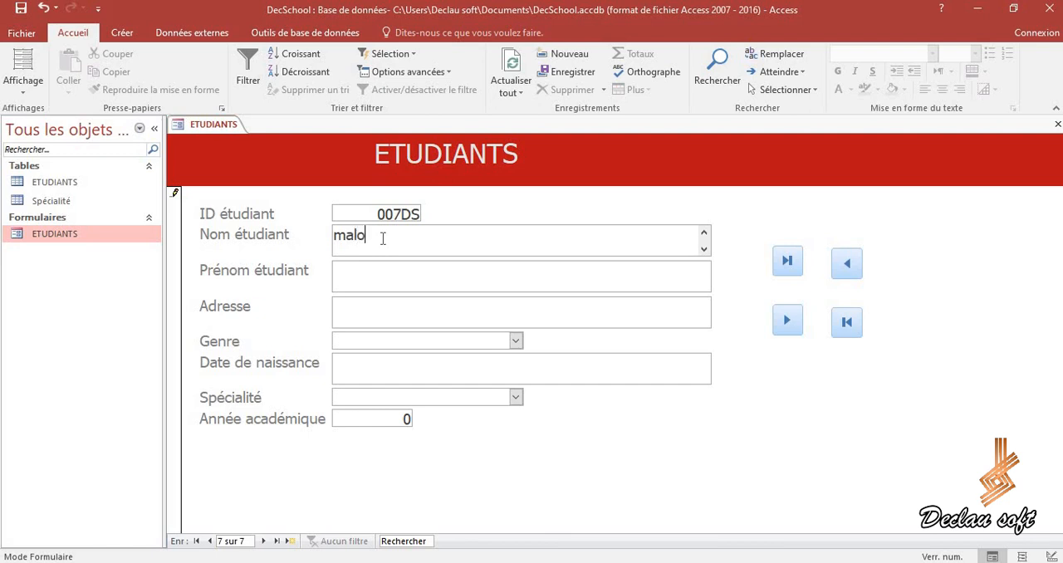
key(Tab)
text(r)
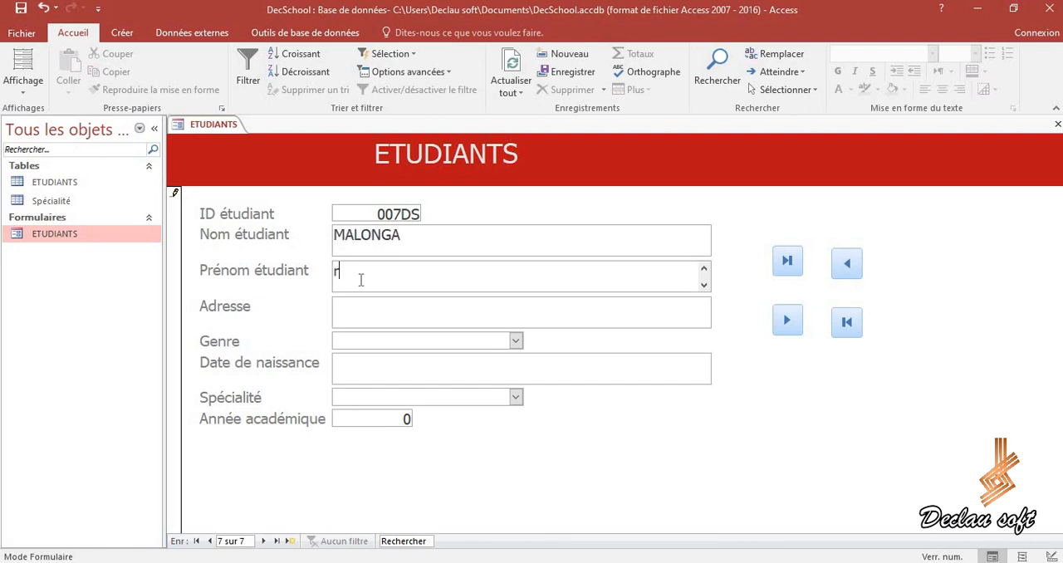
key(BackSpace)
Step: Set the new student's Genre to F and fill in the date of birth
click(516, 342)
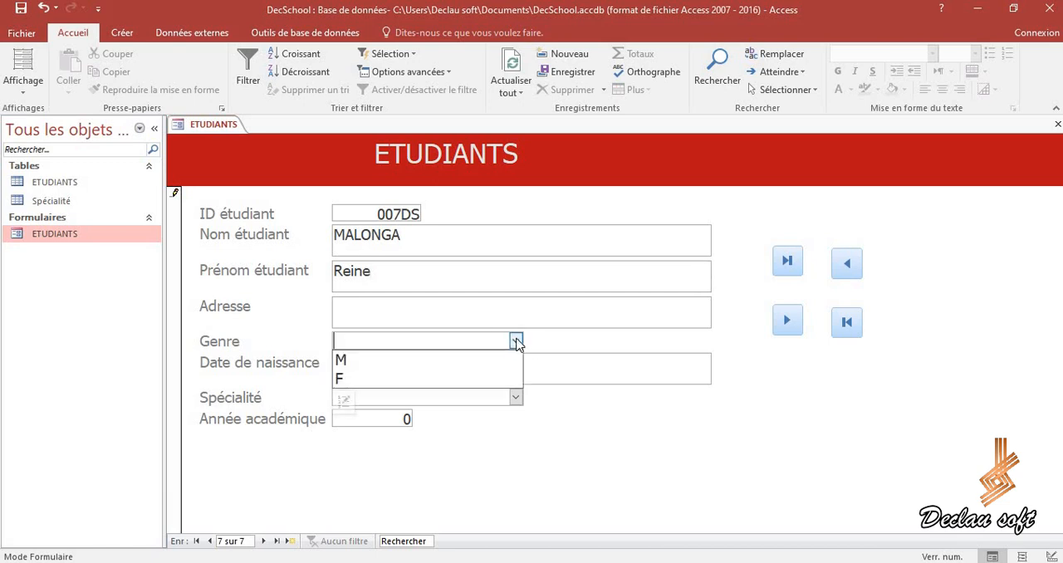
click(375, 379)
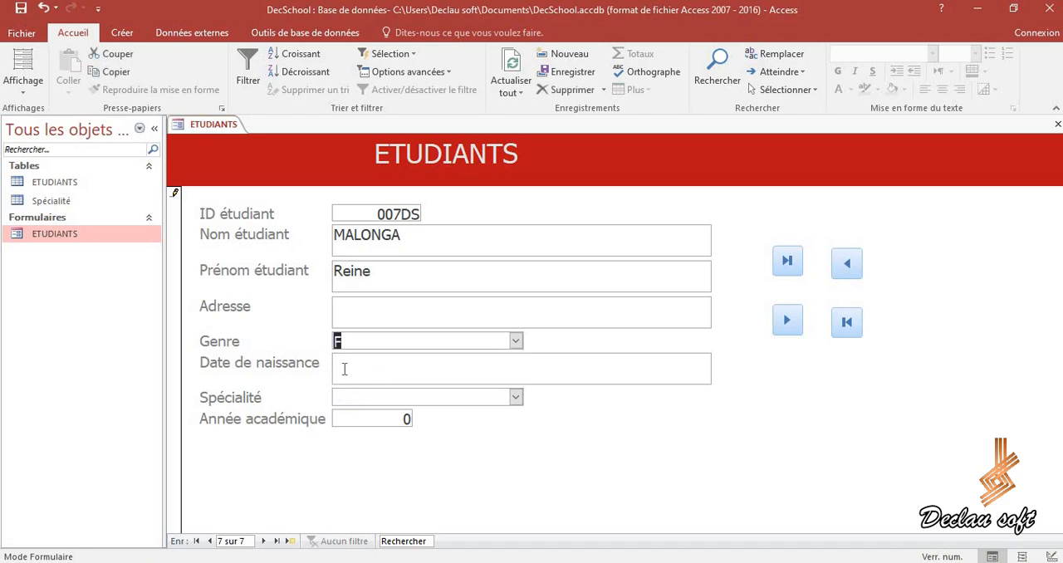
click(344, 368)
click(337, 365)
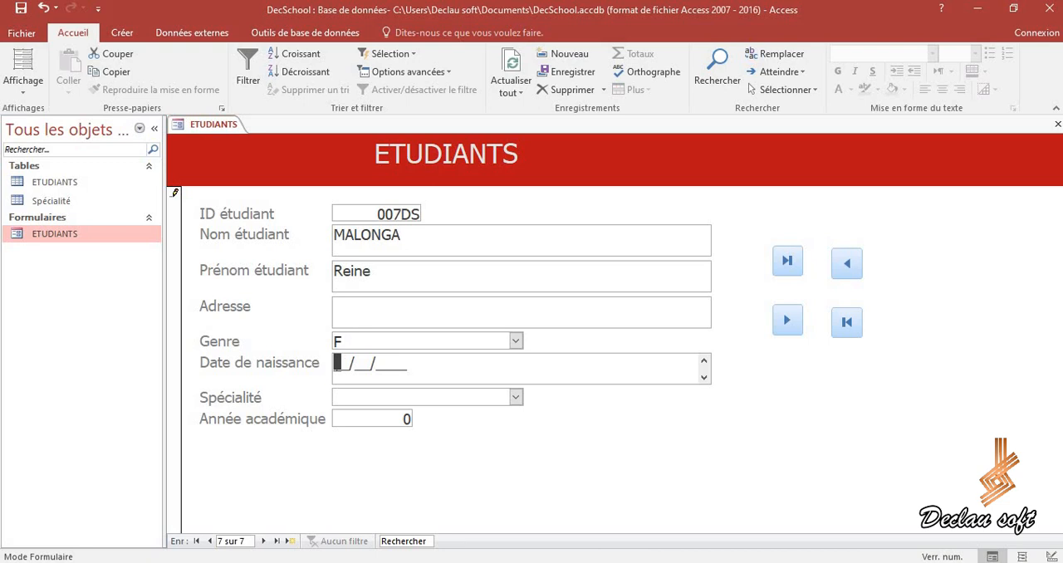
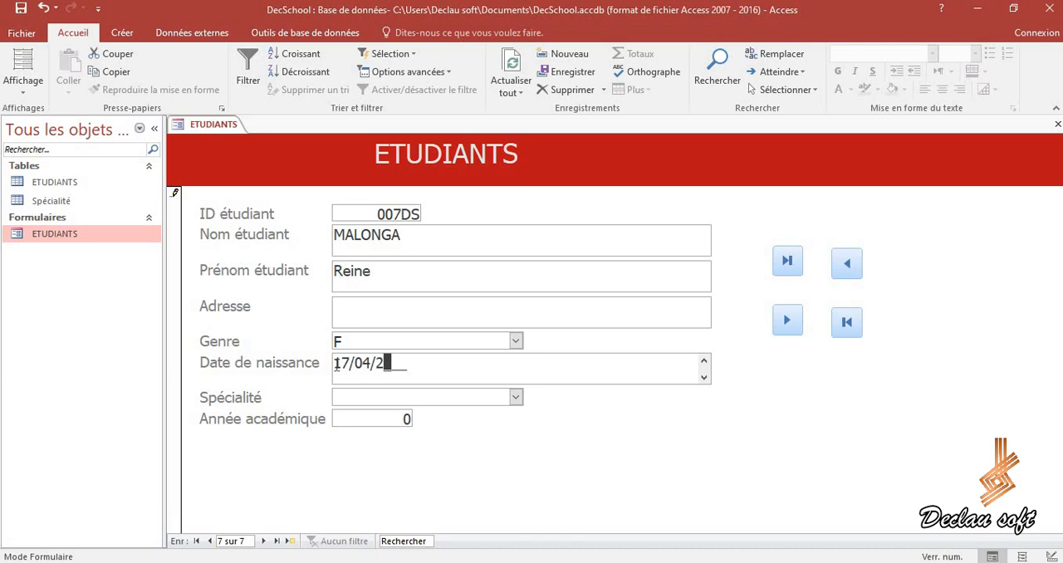
Step: Set the student's Spécialité to Développement web and Année académique to 2023, storing the record by moving to the next one and back
click(516, 398)
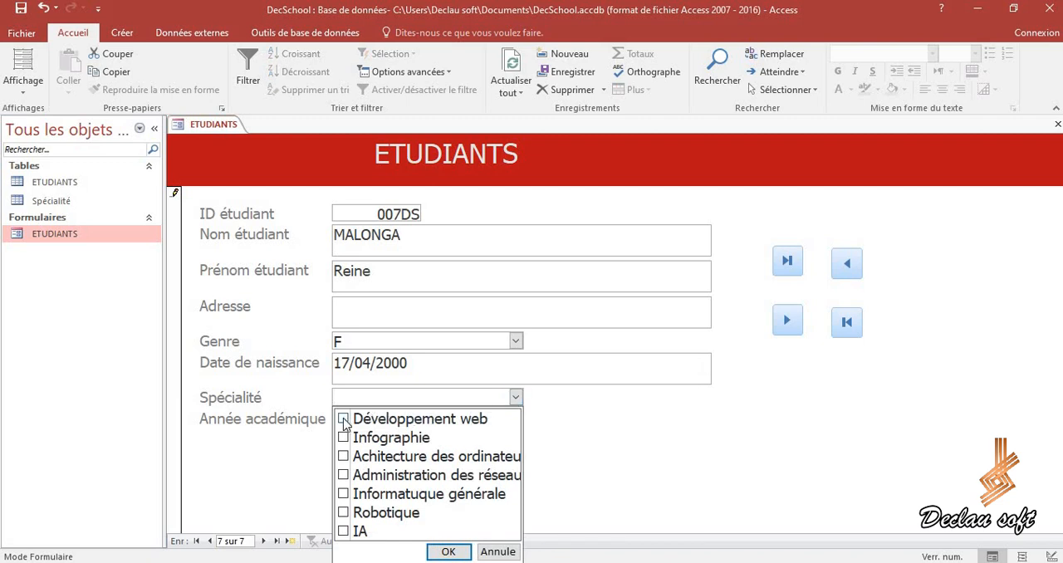
click(449, 552)
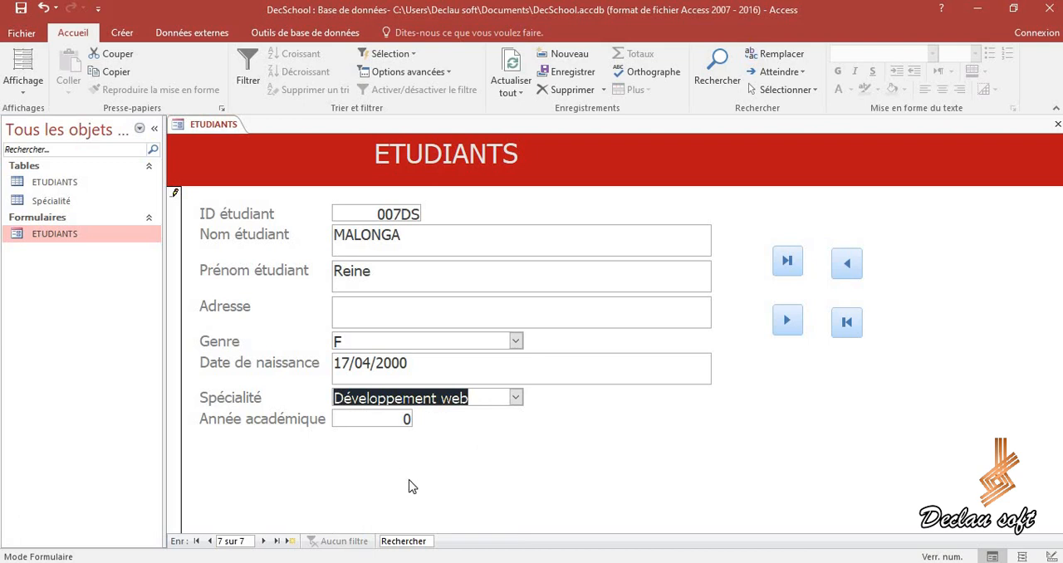
click(392, 417)
text(2023)
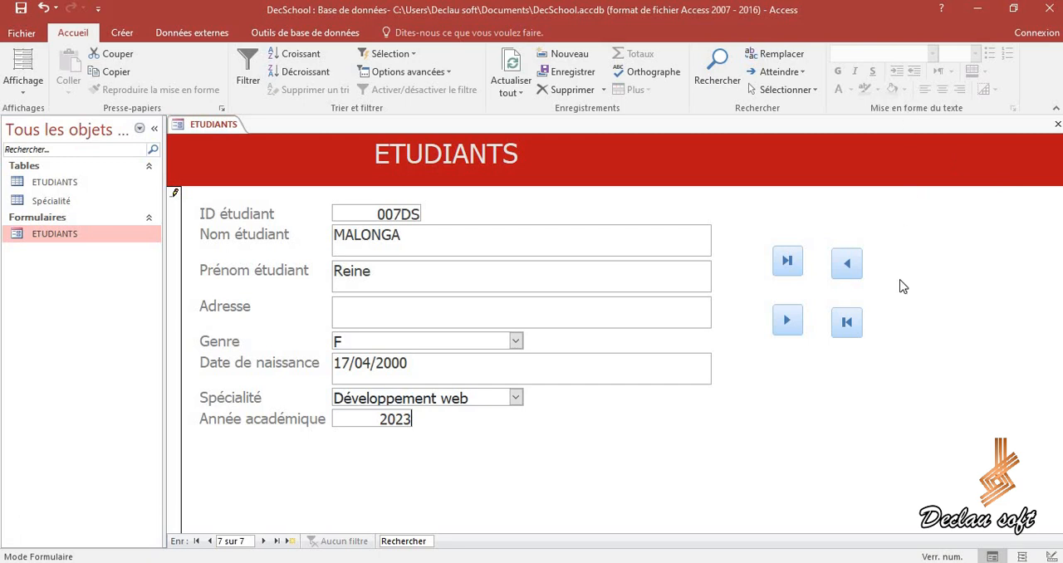
click(788, 323)
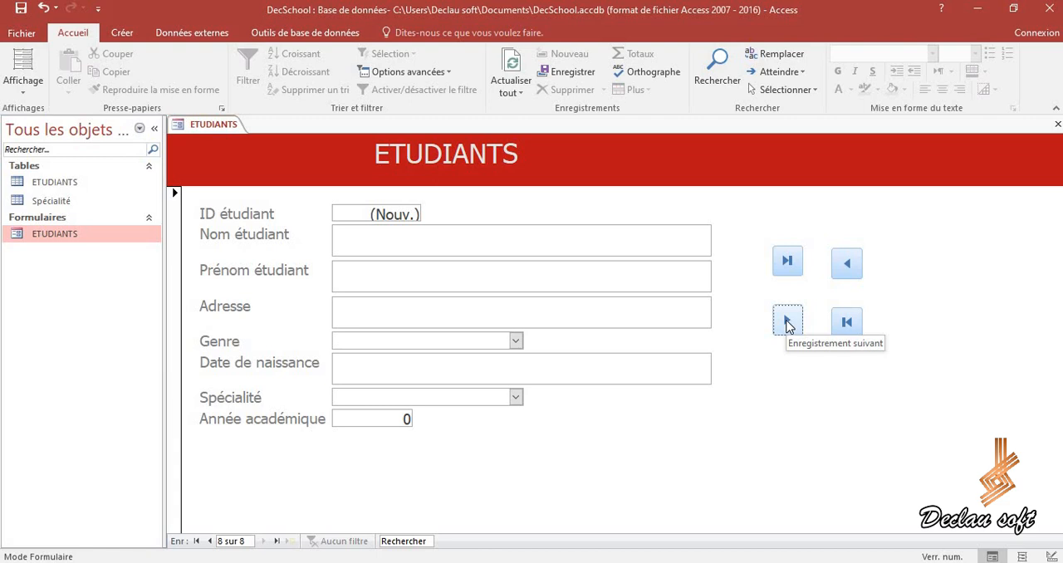
click(848, 265)
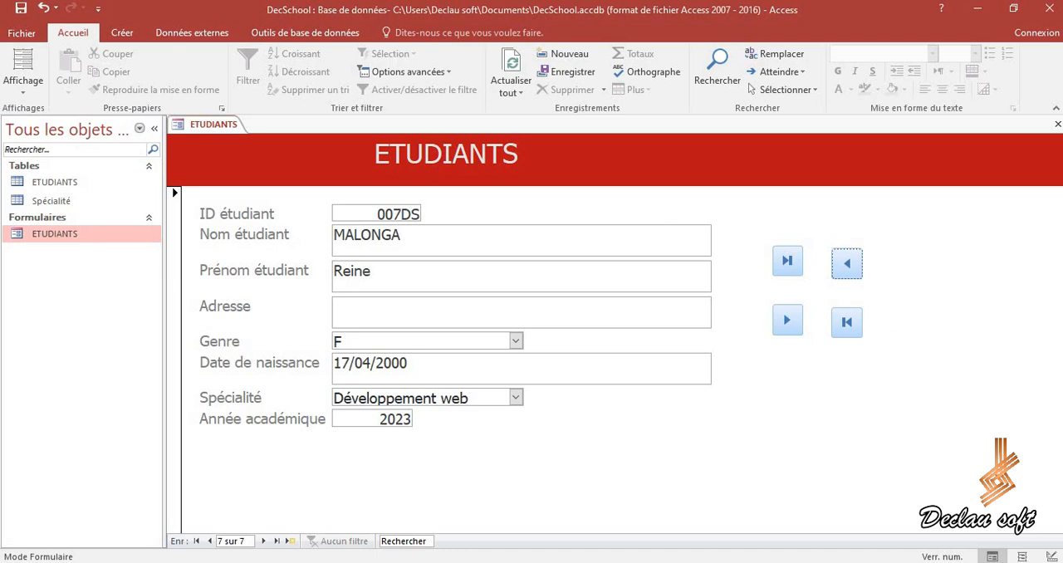
Step: Open the ETUDIANTS form in design view and set the Détail section's background colour to the standard red #ED1C24
click(21, 92)
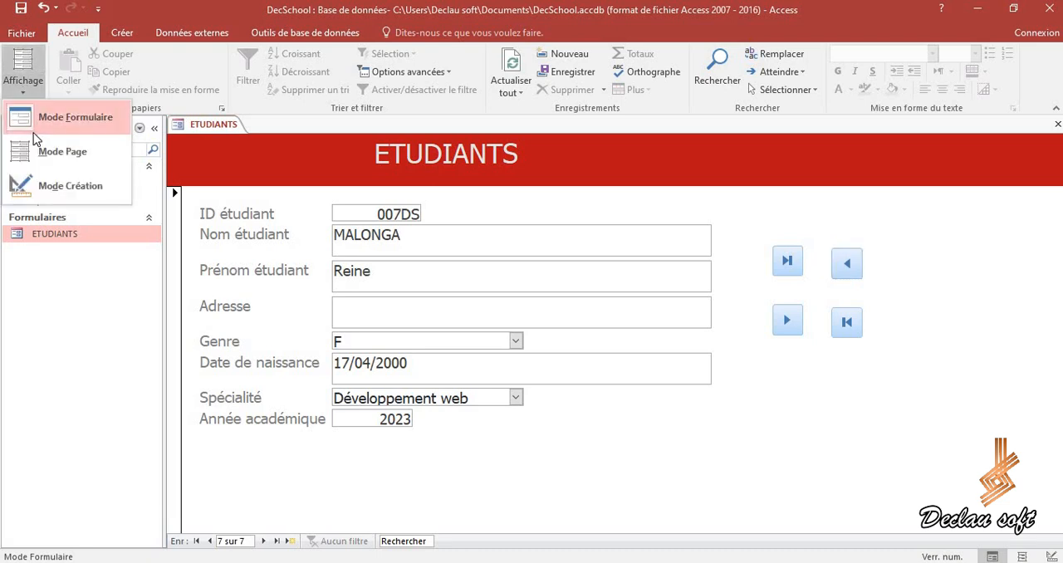
click(36, 178)
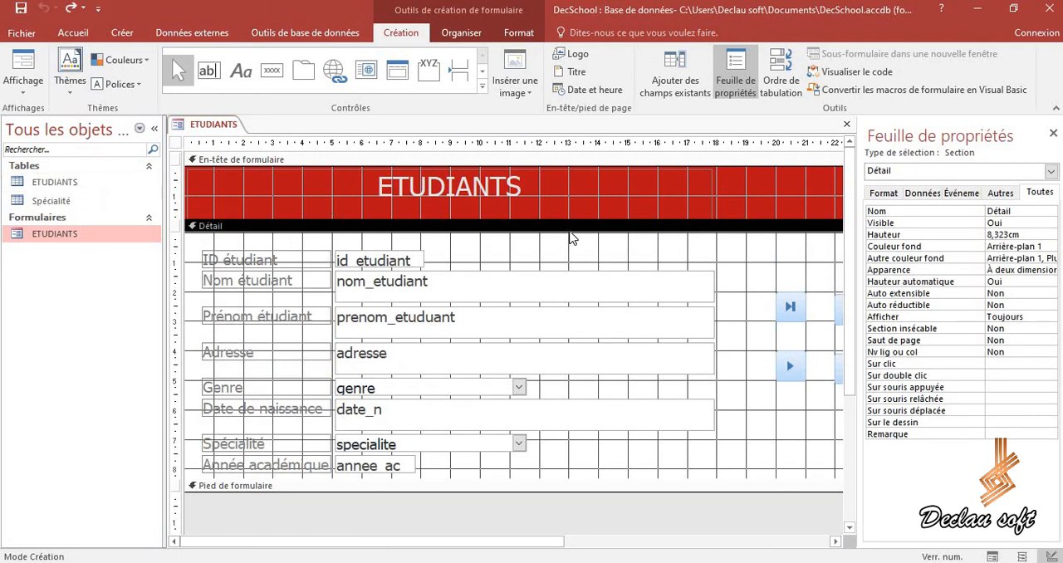
click(739, 254)
click(738, 253)
click(1052, 244)
click(1052, 247)
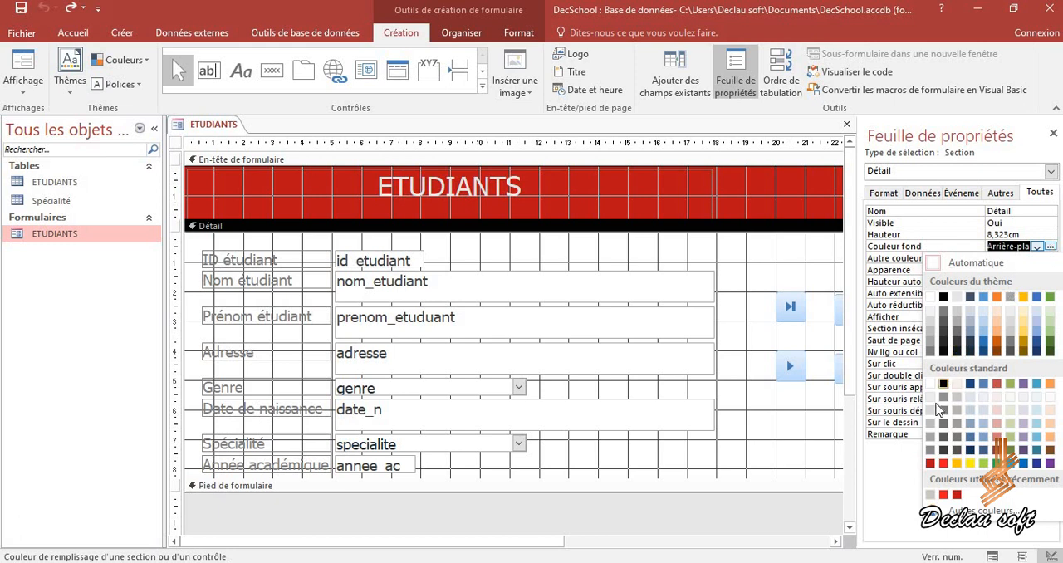
click(944, 465)
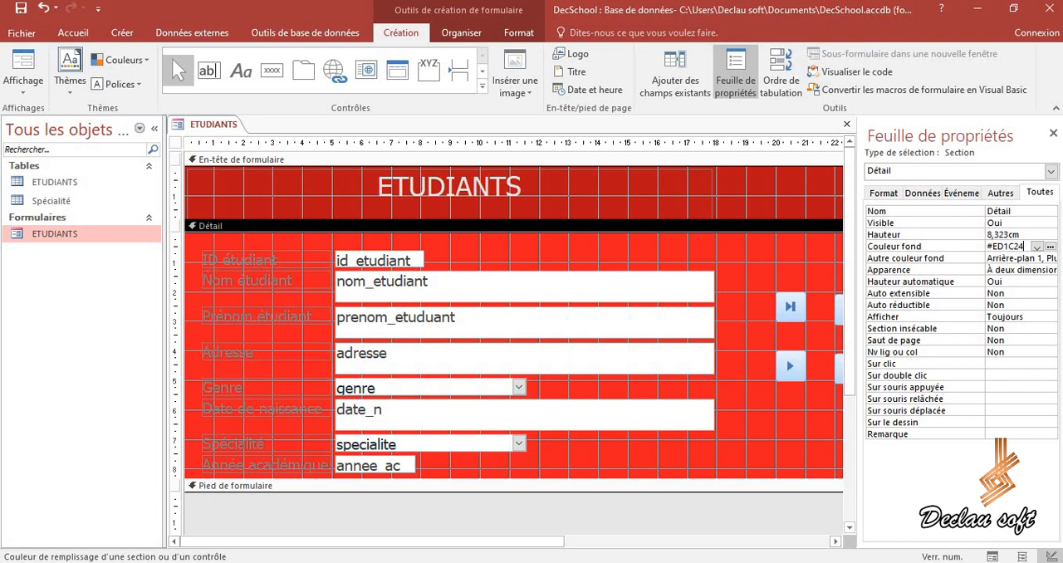
Step: Select the ID étudiant label in the form's Détail section
click(218, 264)
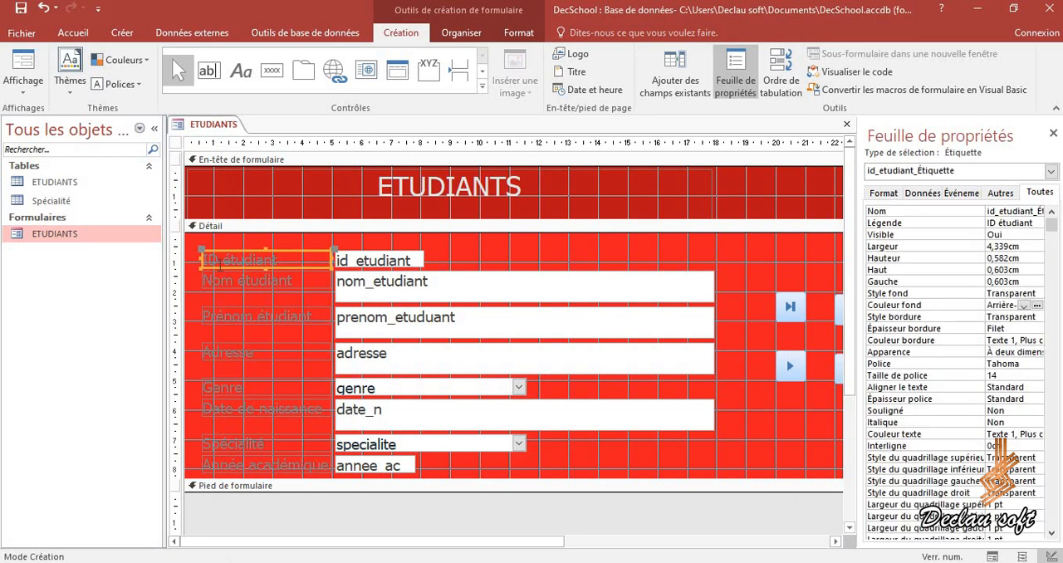